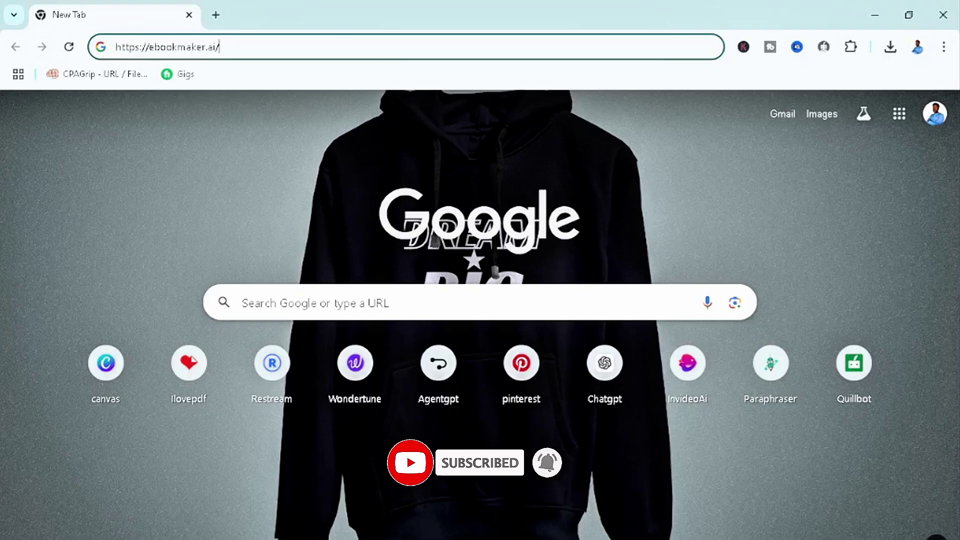
Load ebookmaker.ai from the Chrome address bar.
drag(268, 49, 129, 58)
click(266, 48)
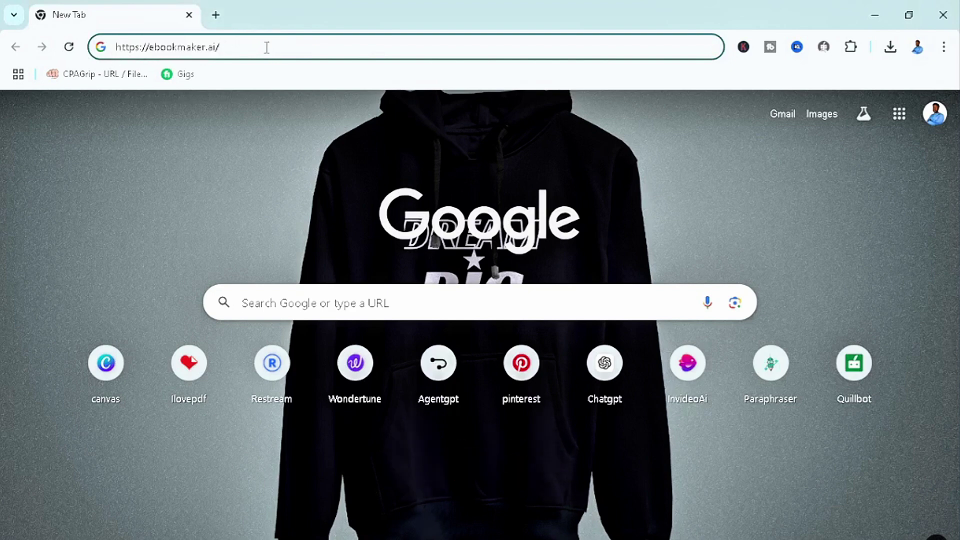
key(Return)
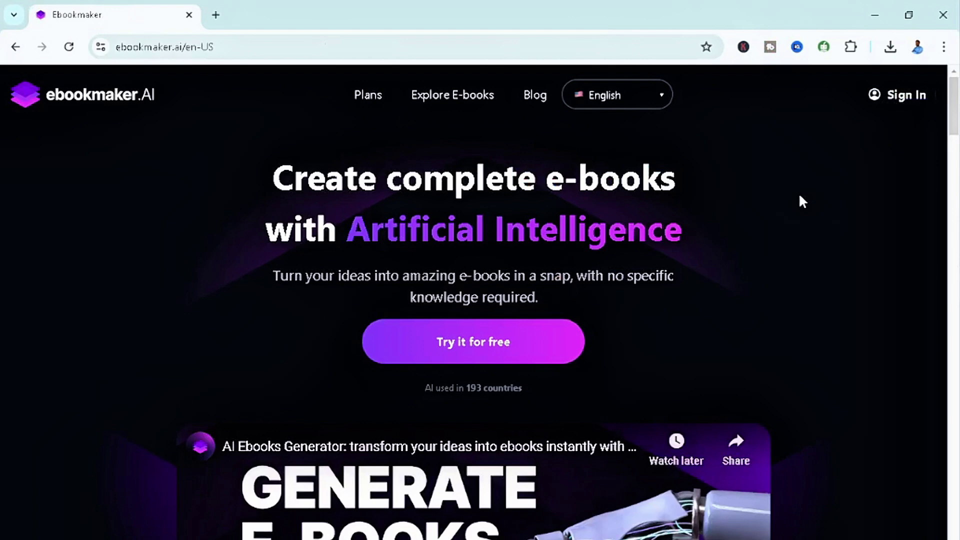
Log in to ebookmaker.ai through Sign in with Google, choosing the existing account.
click(905, 106)
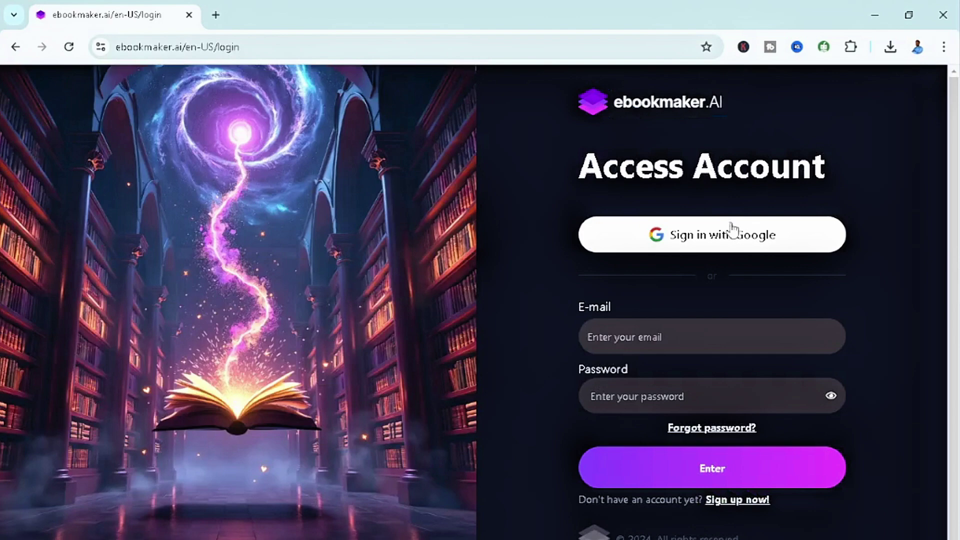
click(730, 241)
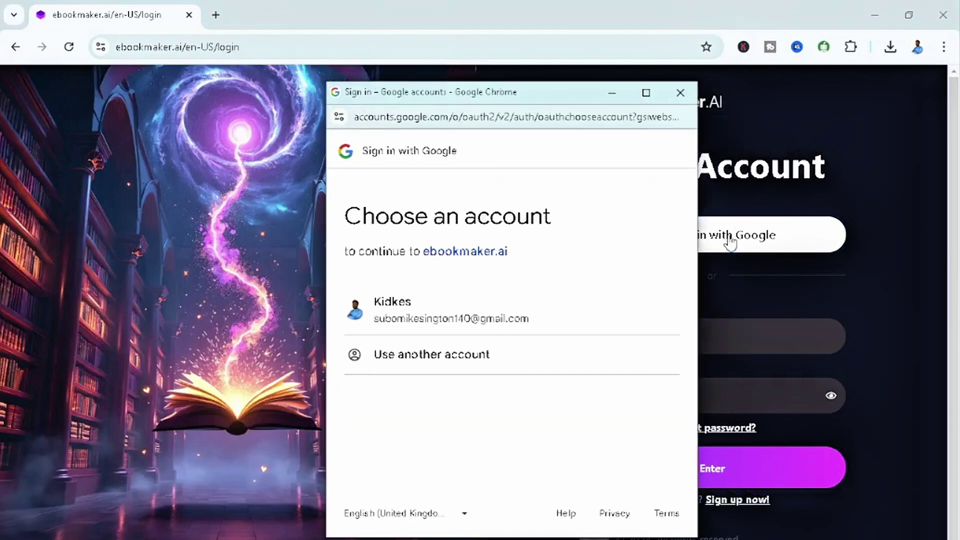
click(489, 315)
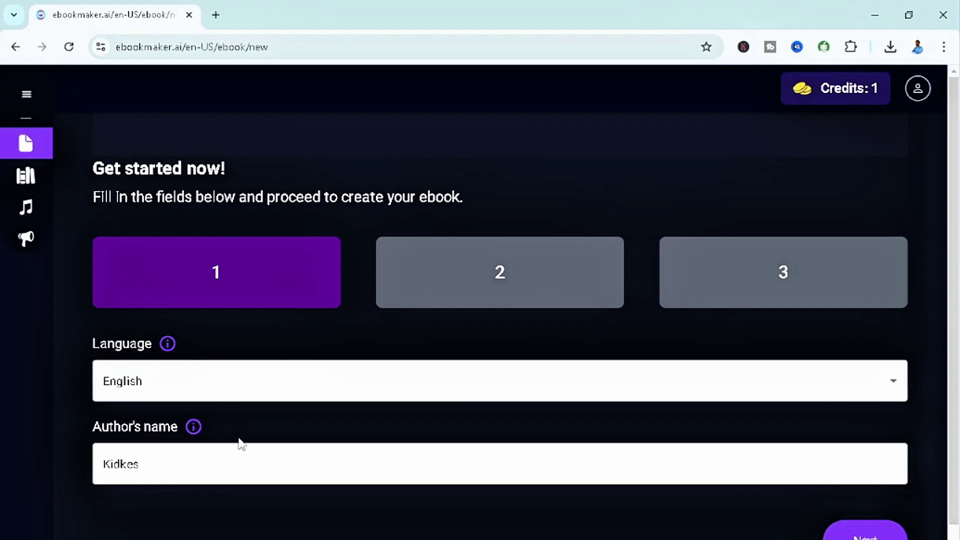
Replace the Author's name with a new author name and advance to step 2.
drag(240, 466, 47, 455)
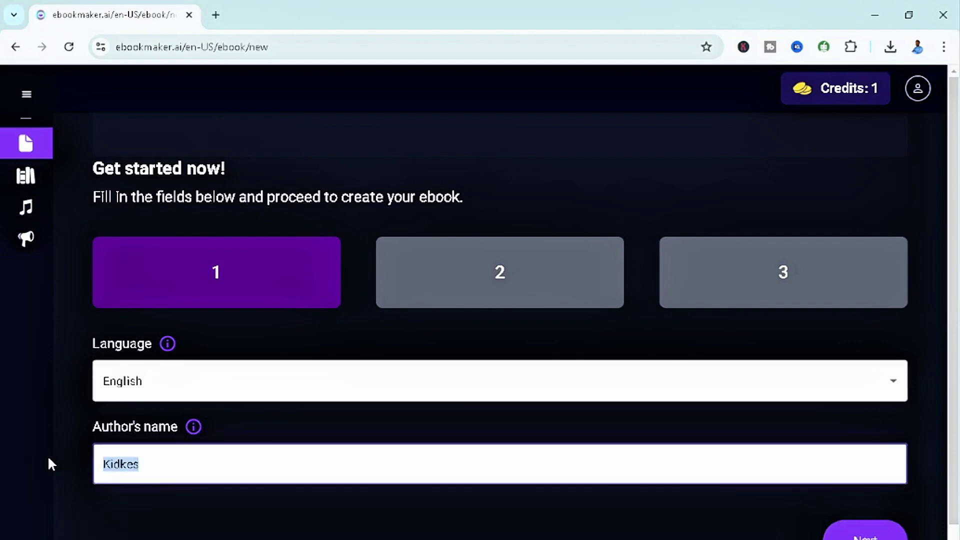
mouse_move(50, 462)
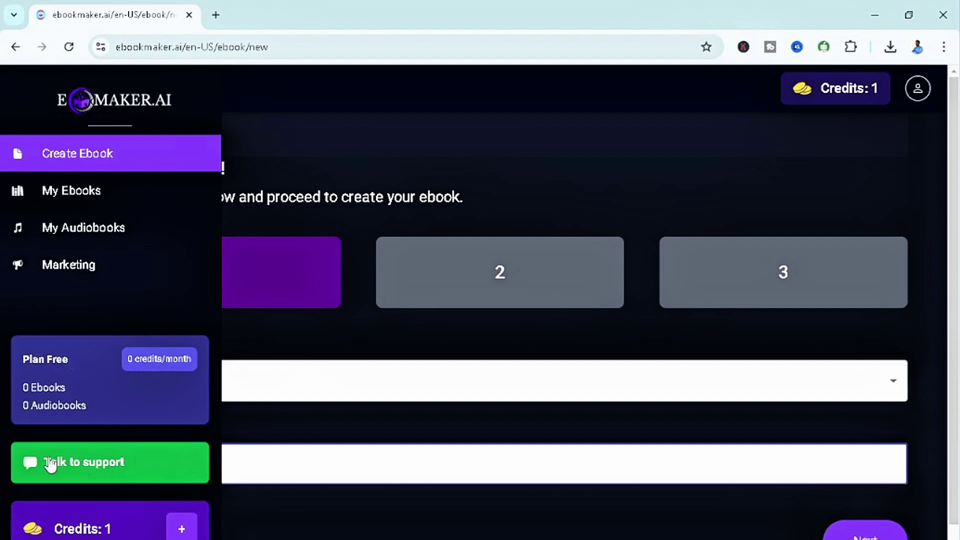
text(Kesi)
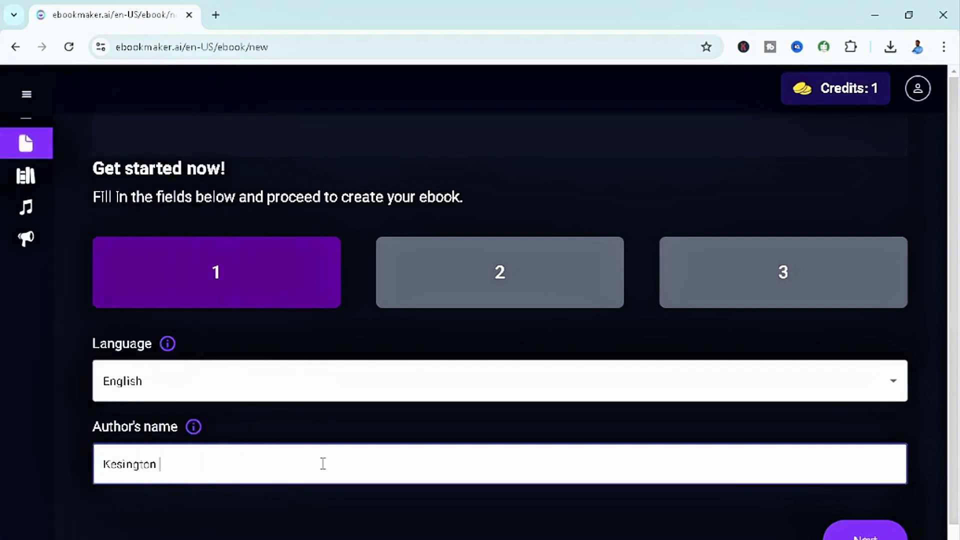
text(ngton)
click(867, 534)
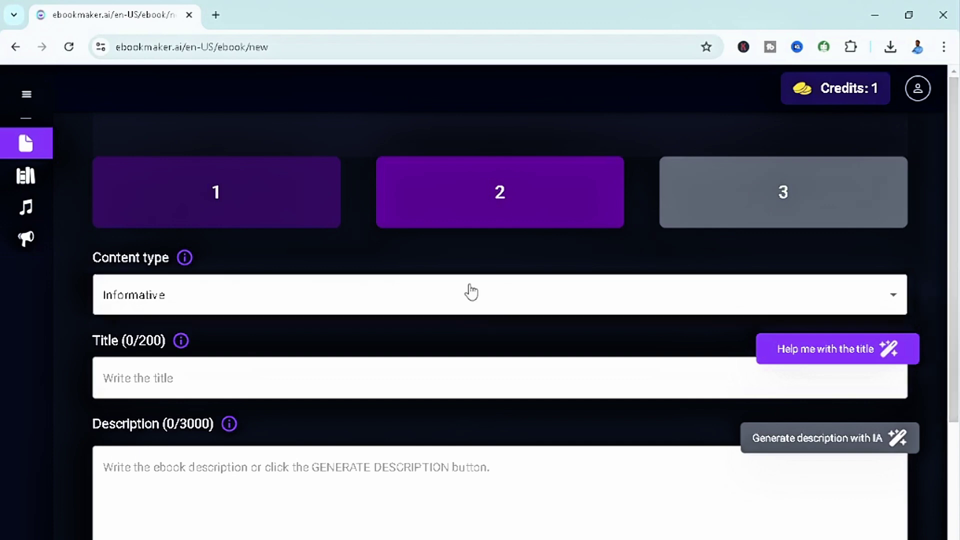
click(425, 311)
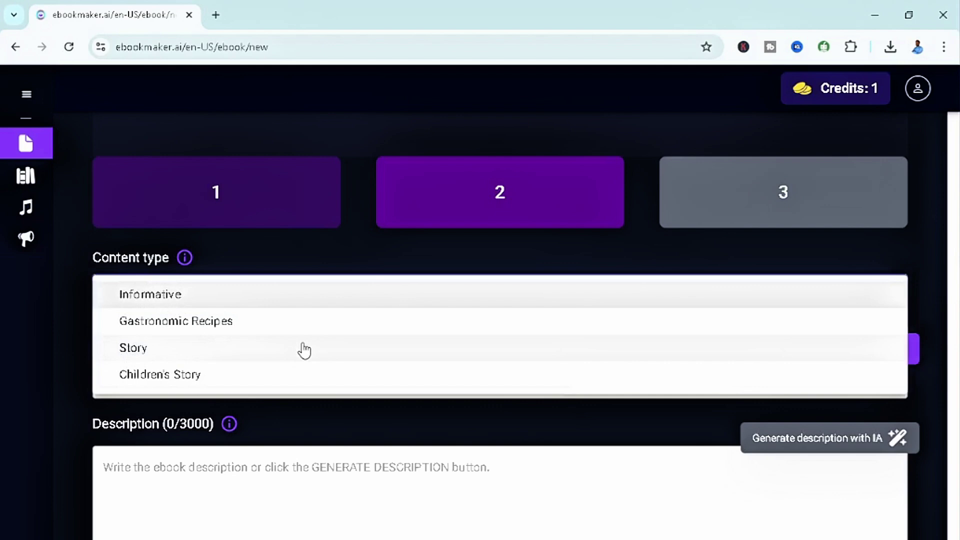
click(285, 302)
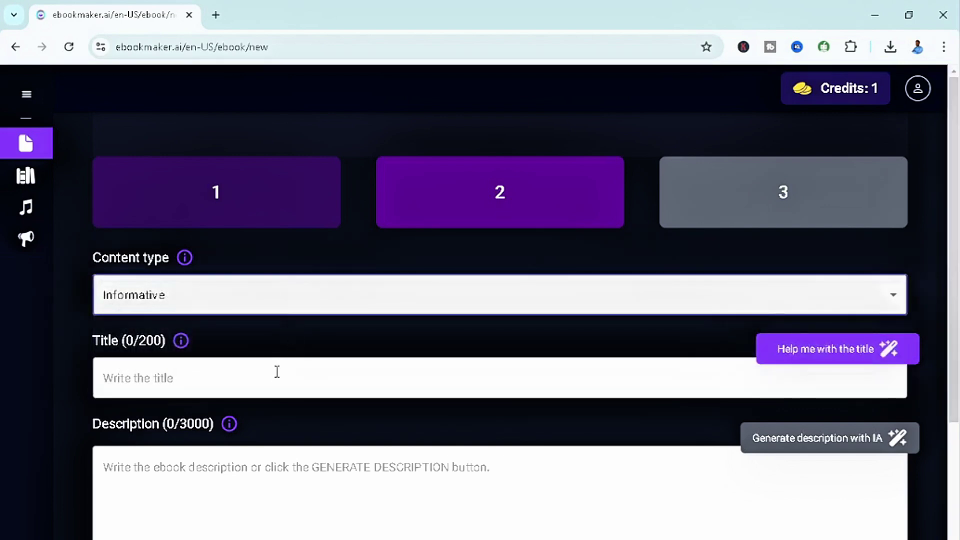
click(266, 382)
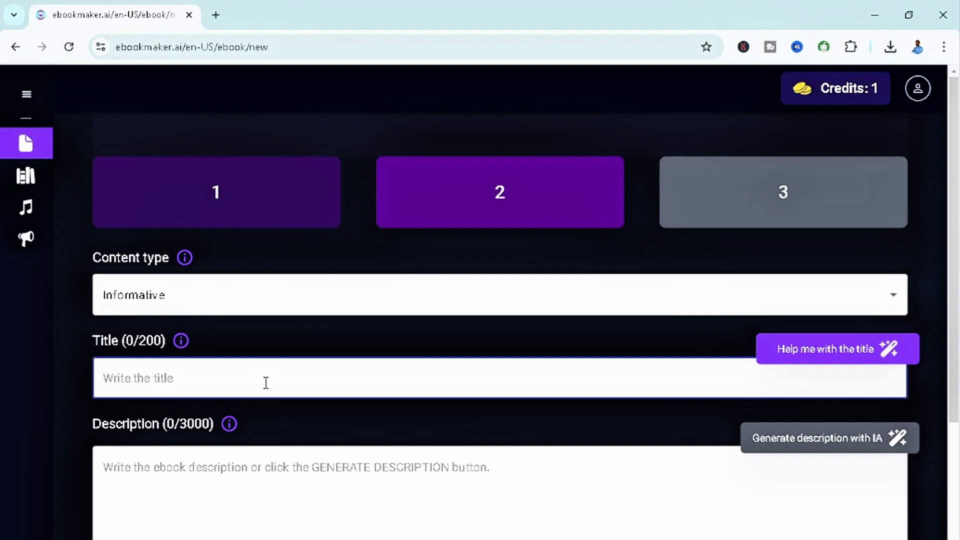
Title the ebook 'How To Earn $1000 Every Month'.
text(How T)
text(o )
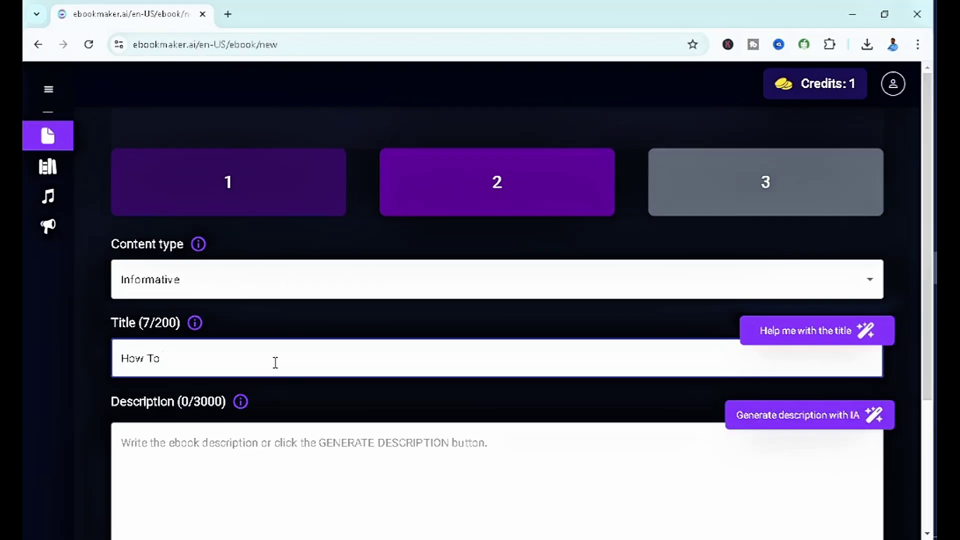
text(Earn)
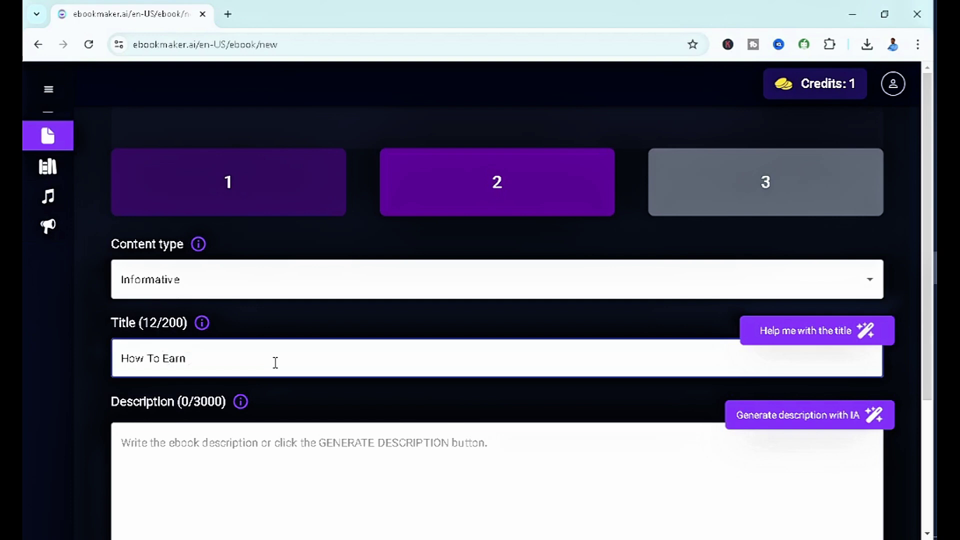
text( $1000 Every D)
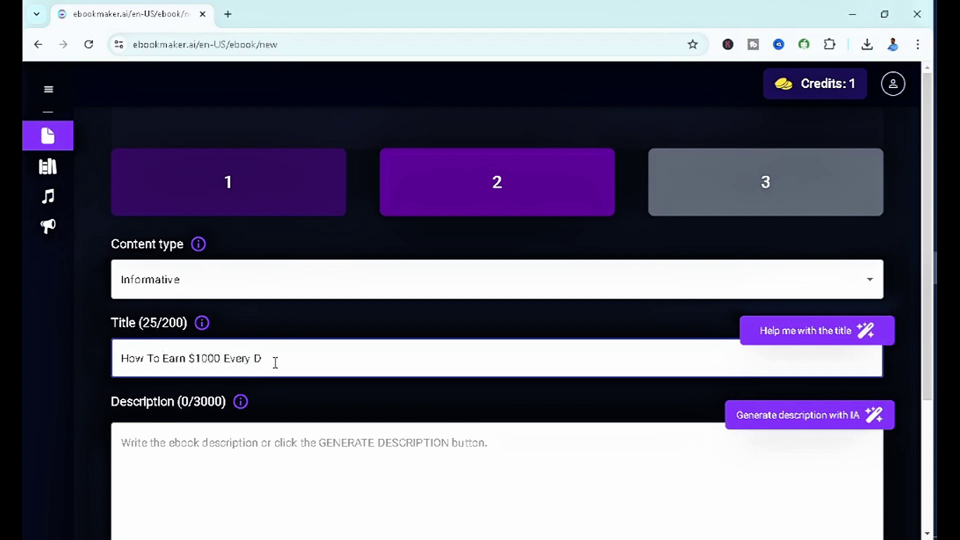
key(BackSpace)
text(Month)
Generate the description with AI and read it through to the end.
scroll(929, 300, down, 3)
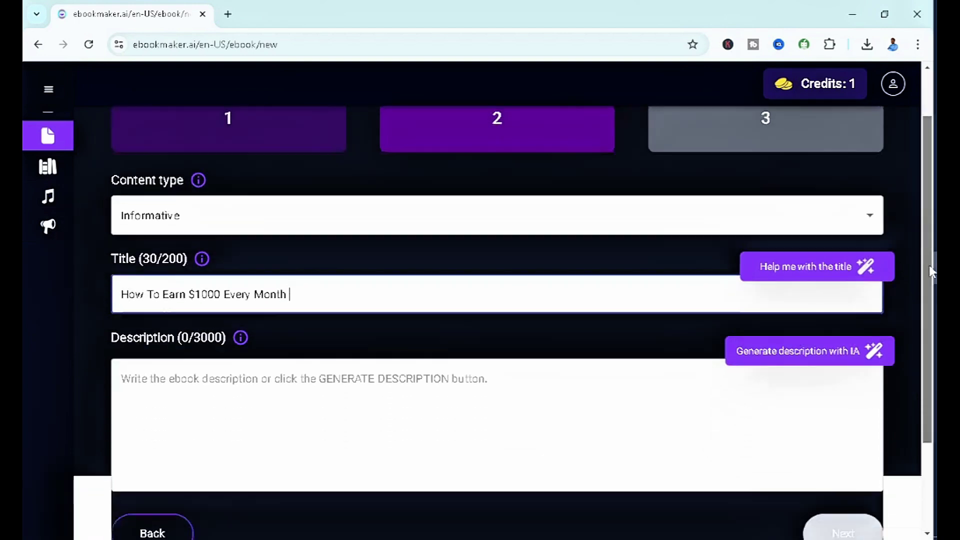
drag(933, 315, 806, 302)
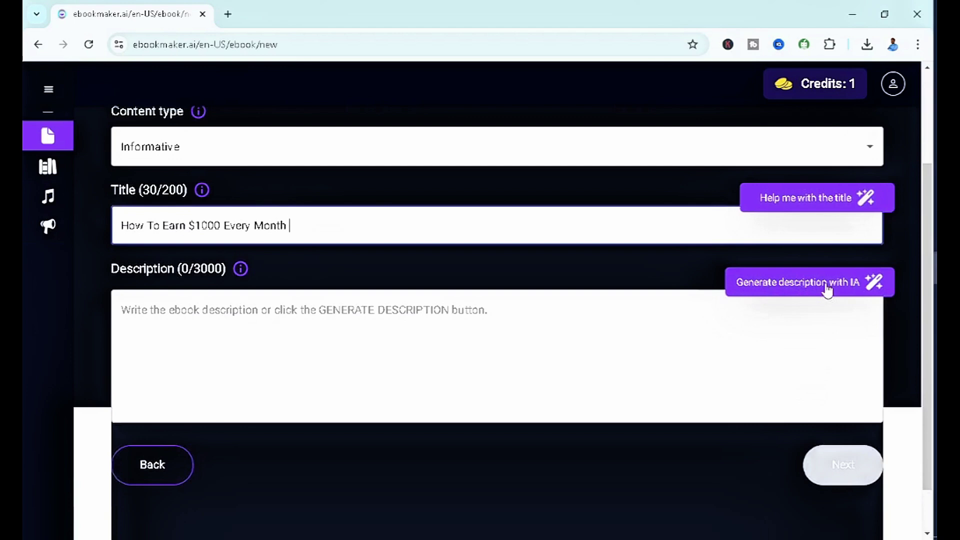
click(776, 284)
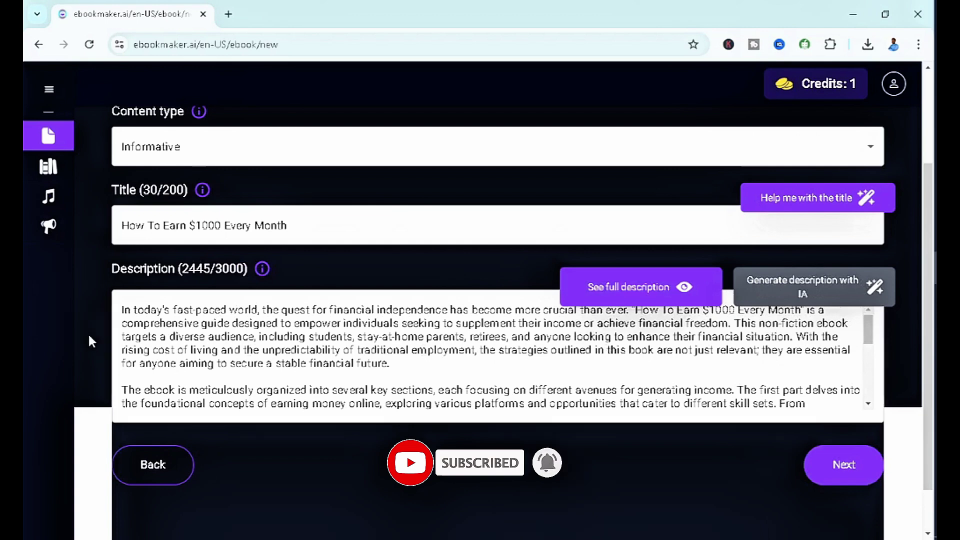
click(125, 314)
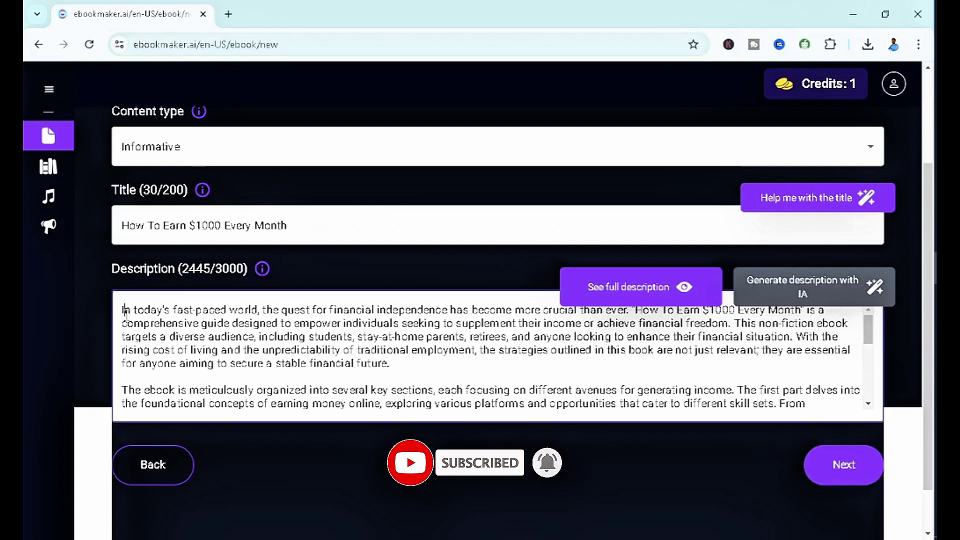
key(ctrl+End)
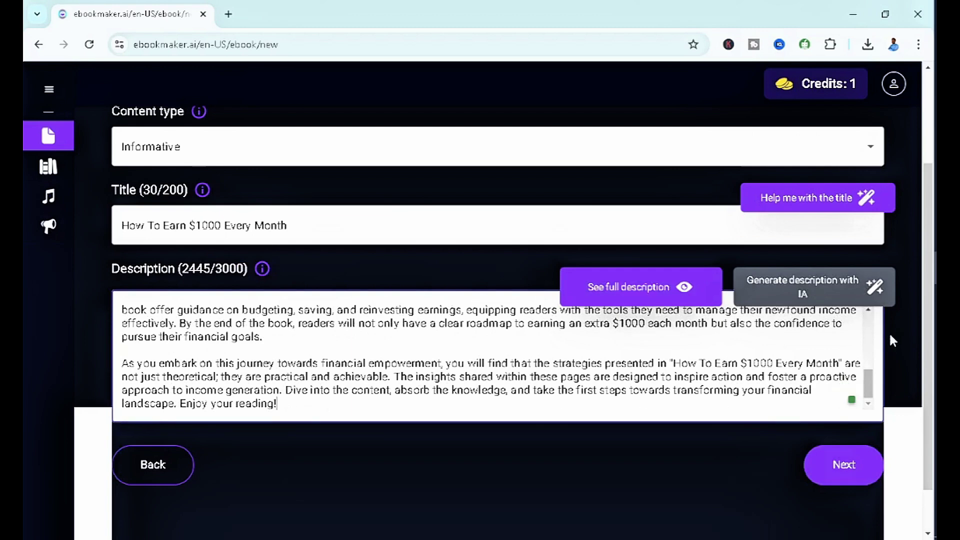
Move to step 3 and leave Number of chapters at 6 with references on.
click(836, 469)
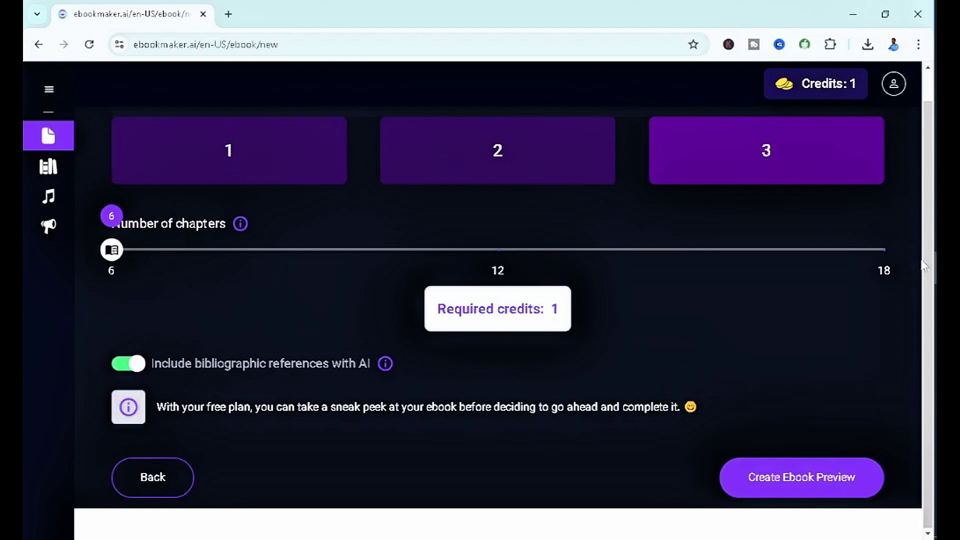
drag(925, 256, 932, 187)
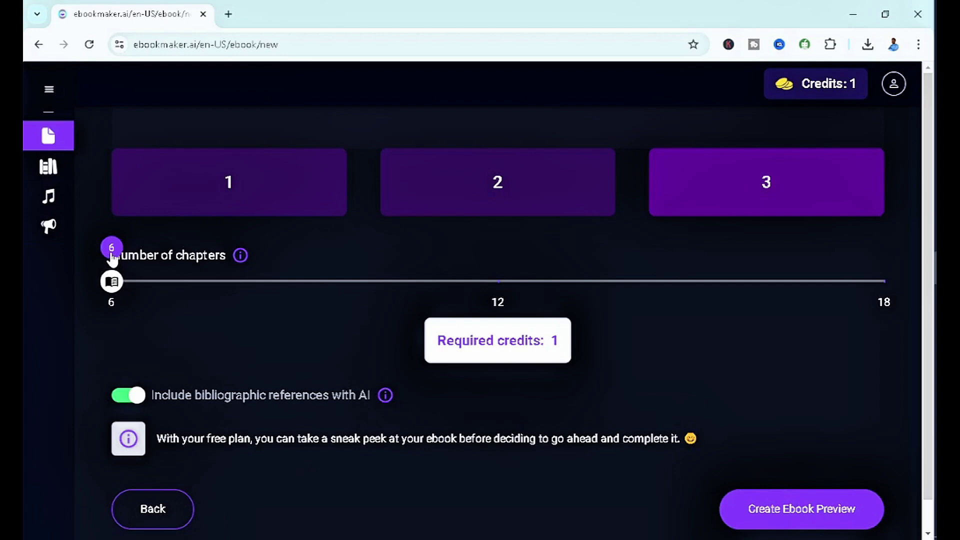
drag(112, 258, 108, 298)
Request the ebook preview and accept the terms and conditions.
click(800, 515)
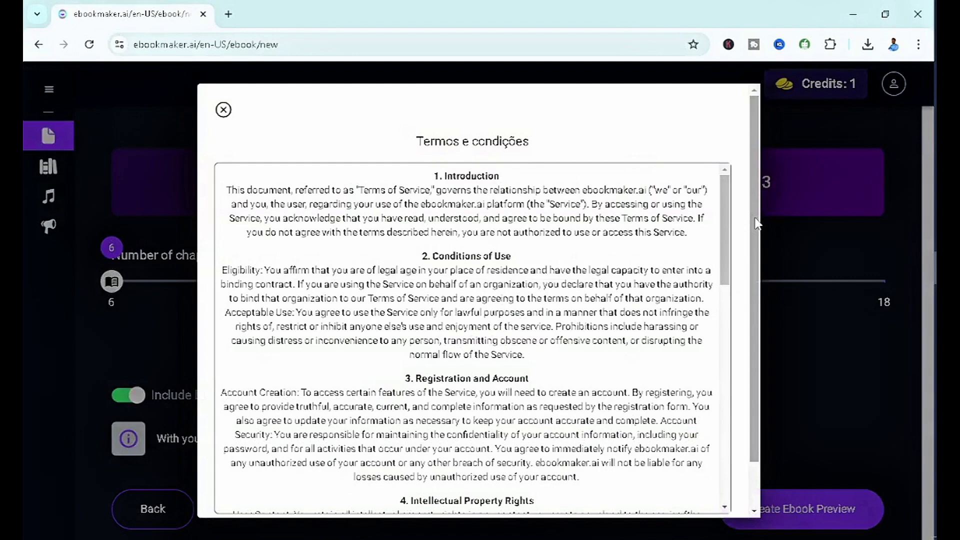
scroll(745, 328, down, 1)
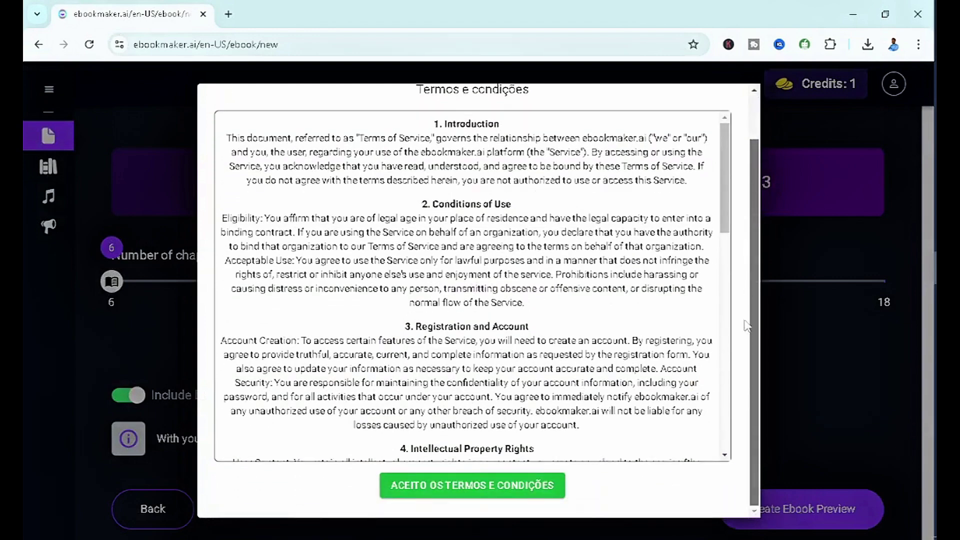
click(514, 488)
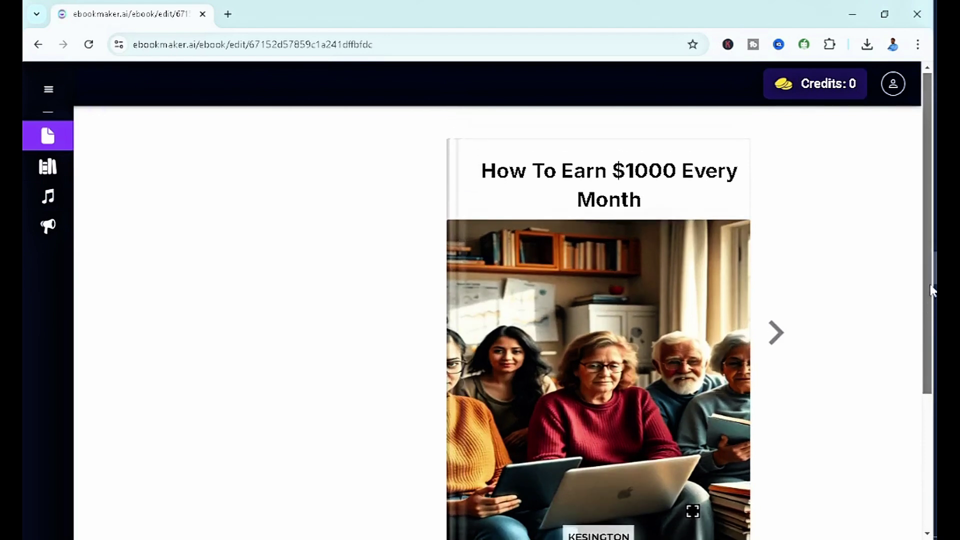
Scroll the editor down to reveal the Generate Audiobook/EPUB/PDF buttons below the cover.
drag(931, 290, 927, 353)
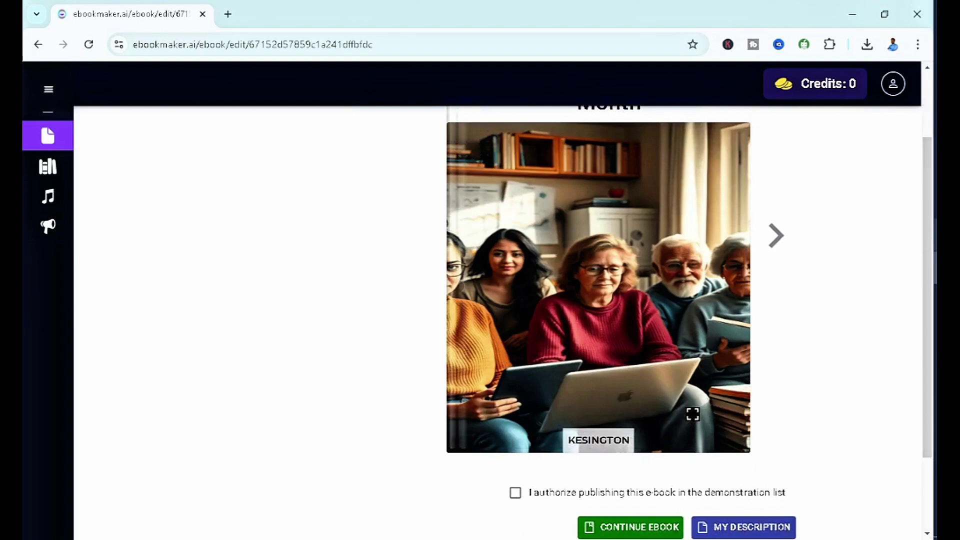
mouse_move(626, 286)
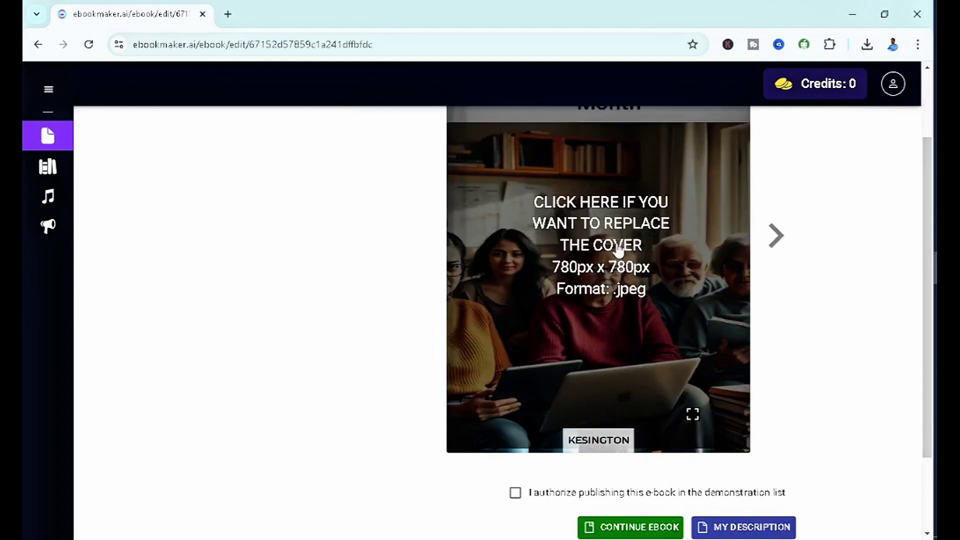
mouse_move(707, 248)
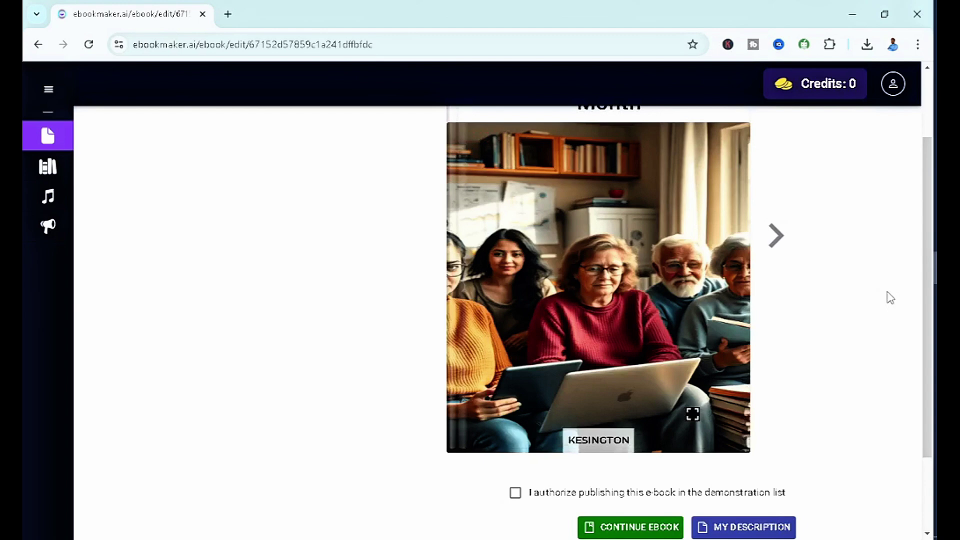
drag(929, 249, 930, 336)
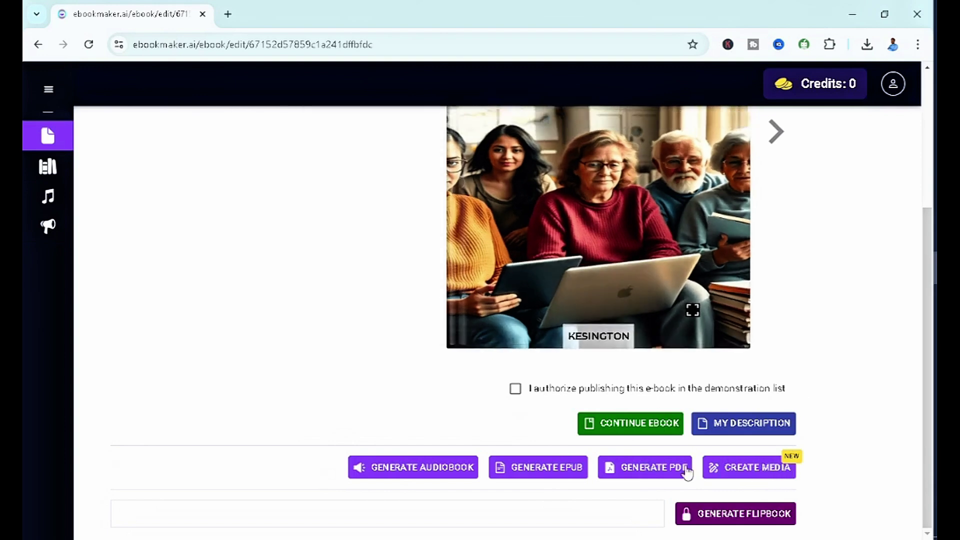
Flip the preview from the contents page past chapter 1 until the purchase notice appears.
mouse_move(698, 299)
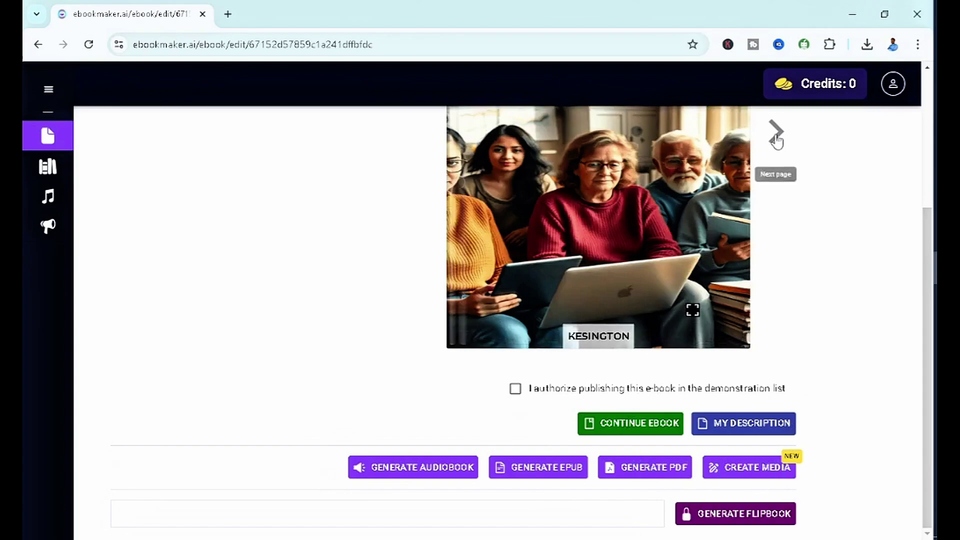
click(776, 135)
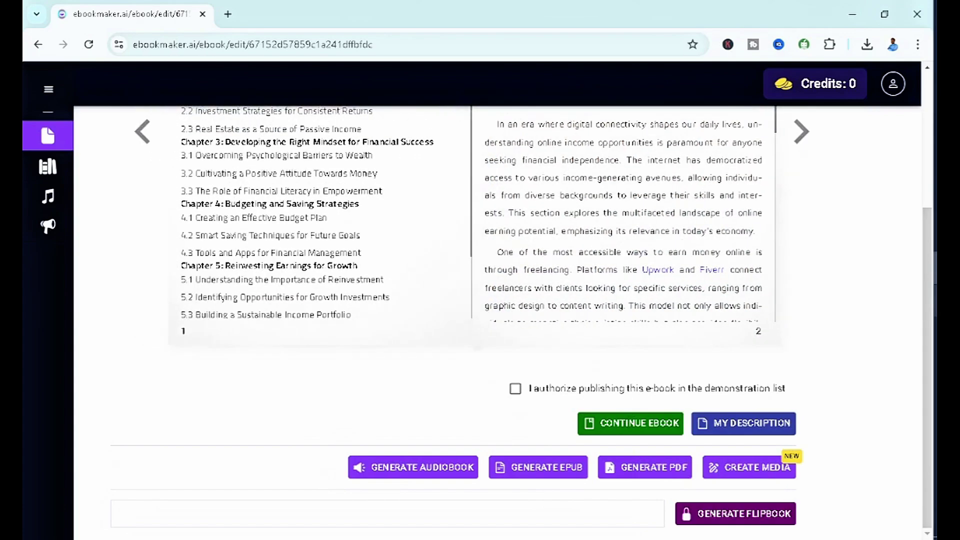
drag(928, 303, 933, 187)
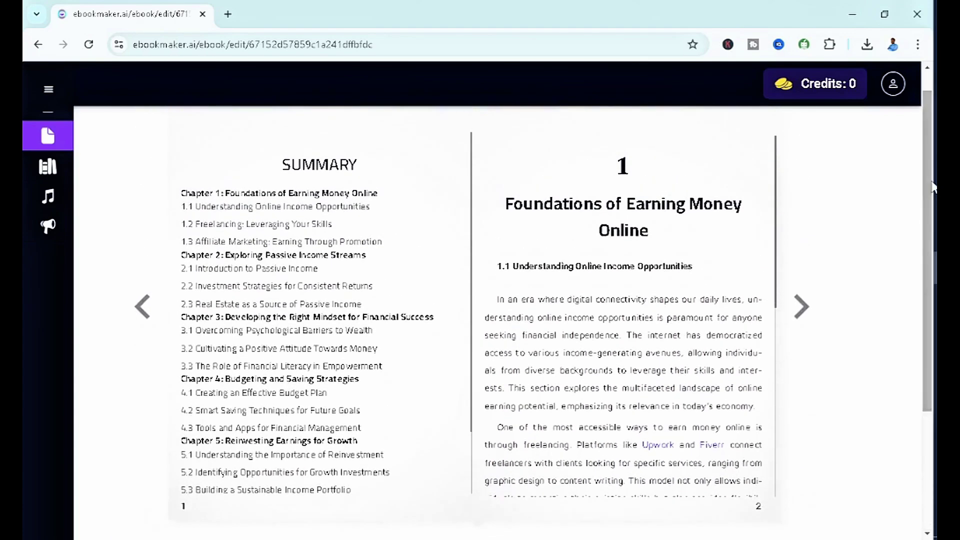
click(801, 315)
click(802, 315)
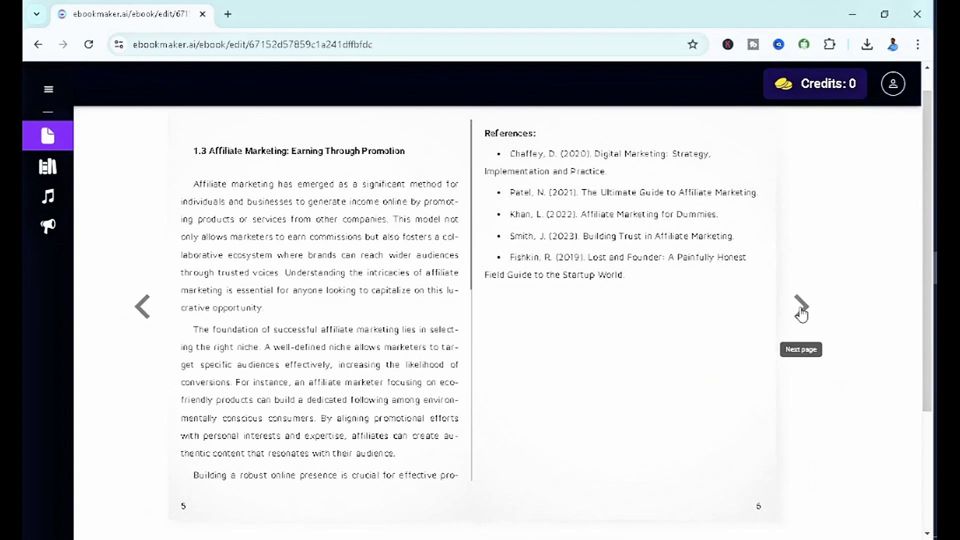
click(802, 315)
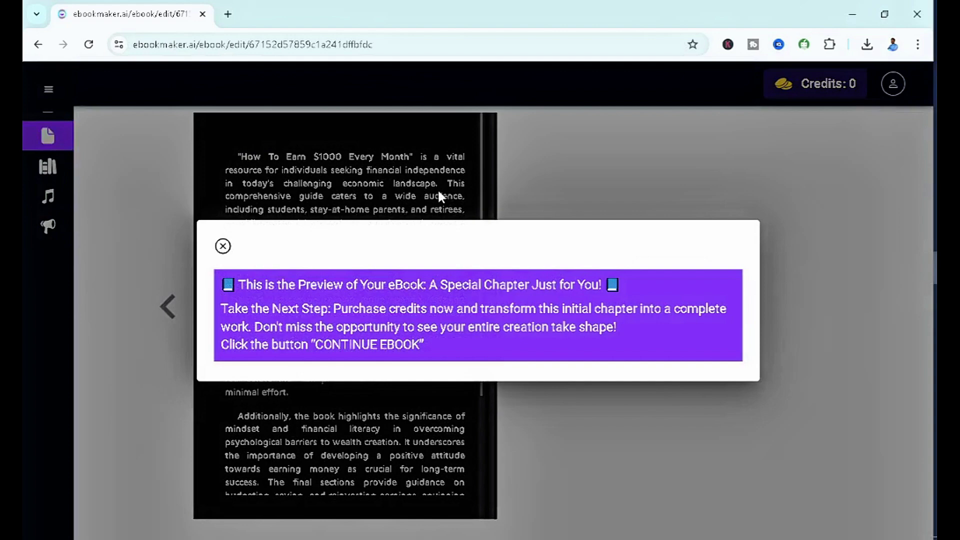
Close the notice, request a PDF, and dismiss the credits-required warning.
click(223, 246)
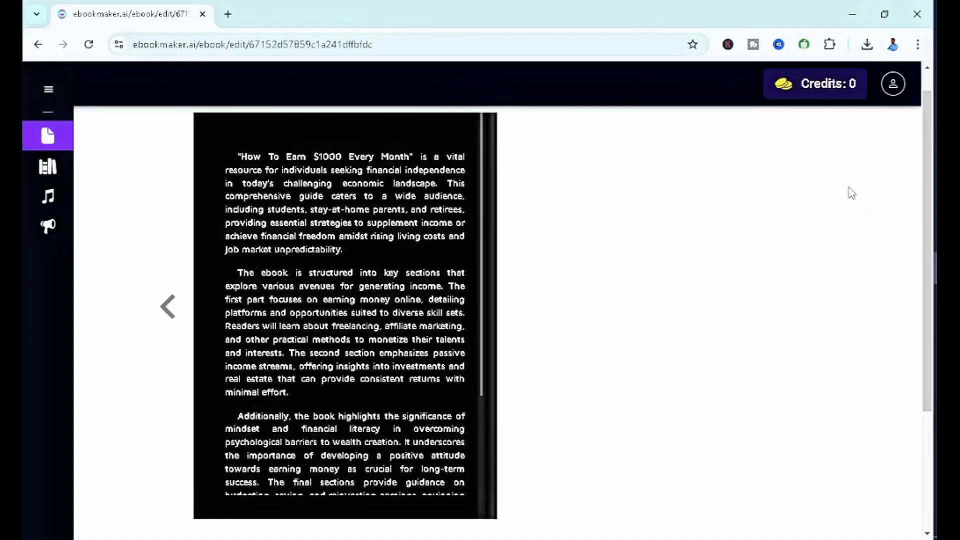
scroll(923, 225, down, 3)
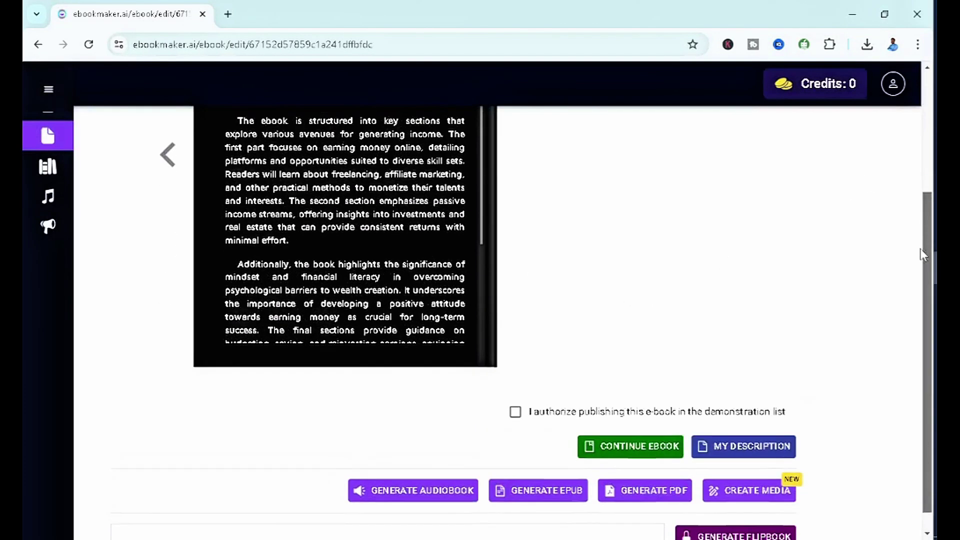
scroll(923, 255, down, 1)
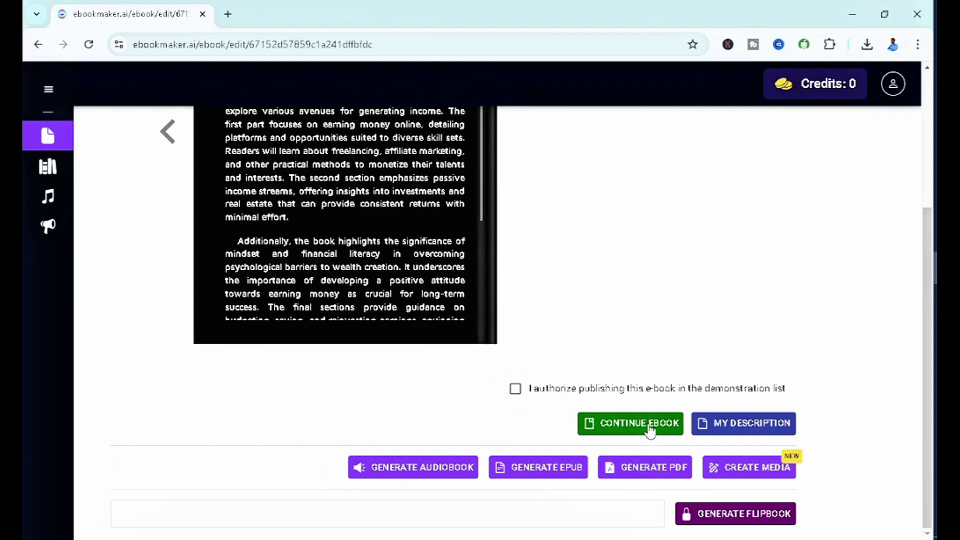
click(653, 467)
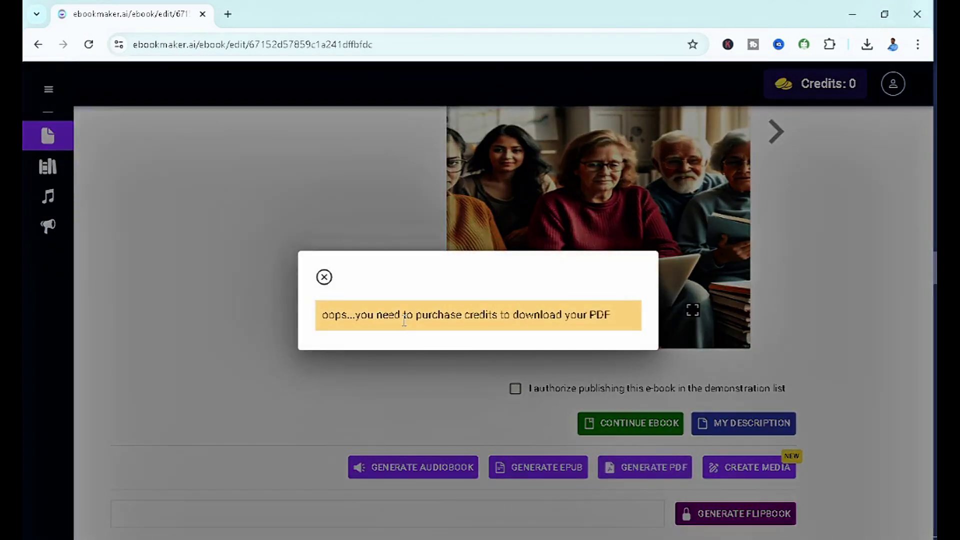
click(324, 277)
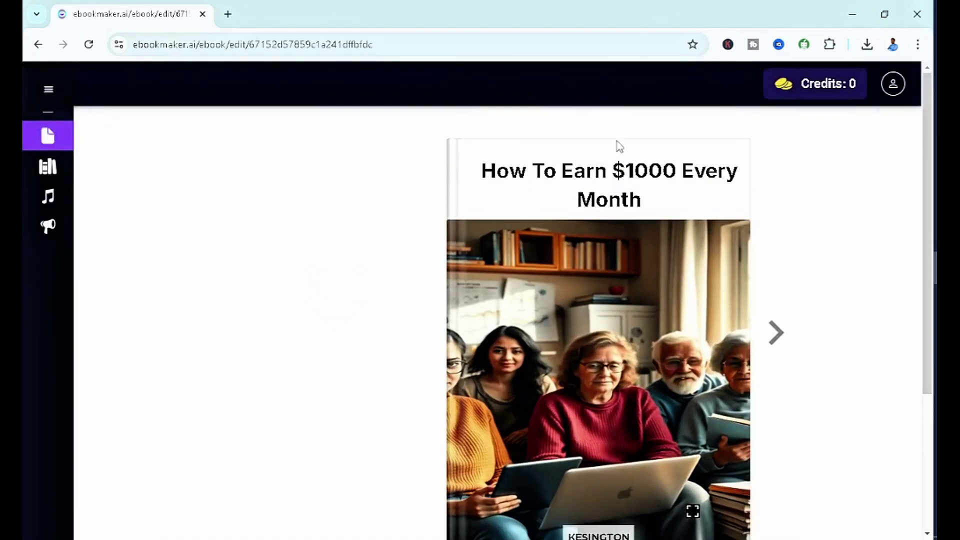
Open Credits, switch to RECHARGE packages, and select the 2 CREDITS pack.
click(827, 85)
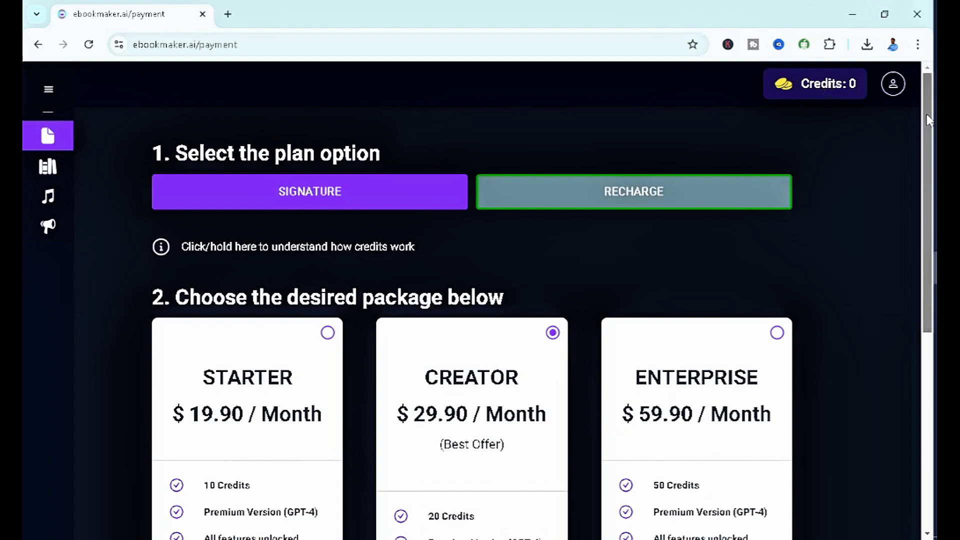
mouse_move(926, 114)
mouse_down()
mouse_move(927, 141)
mouse_move(928, 132)
mouse_up()
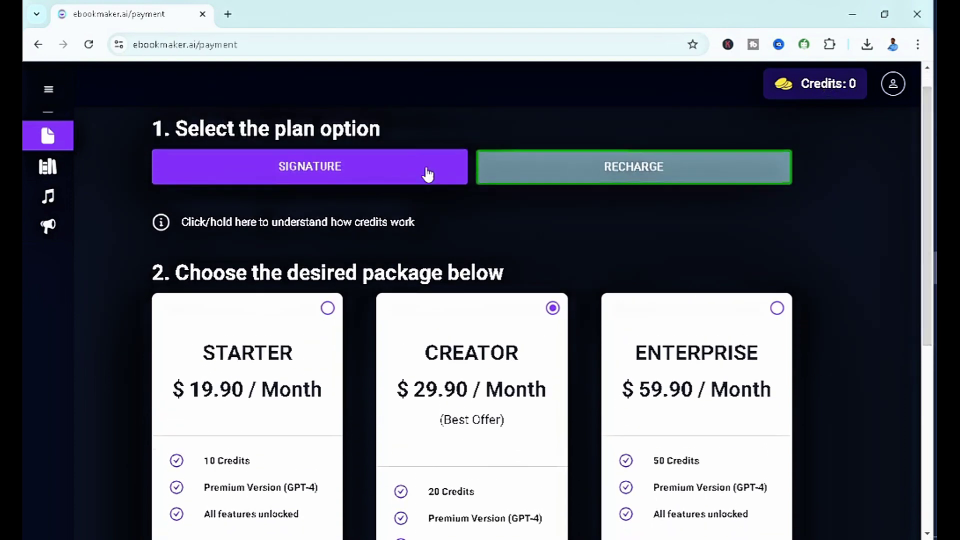
click(575, 170)
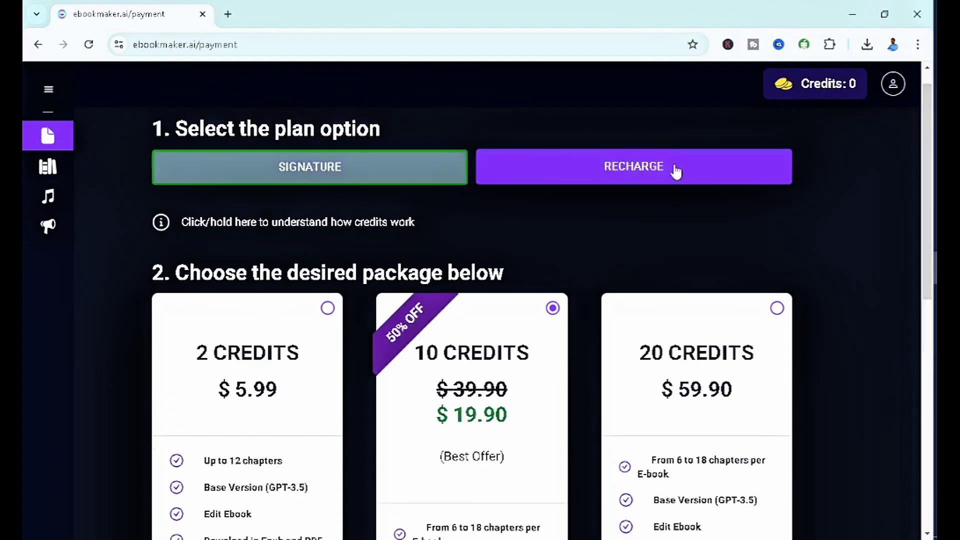
scroll(458, 250, down, 3)
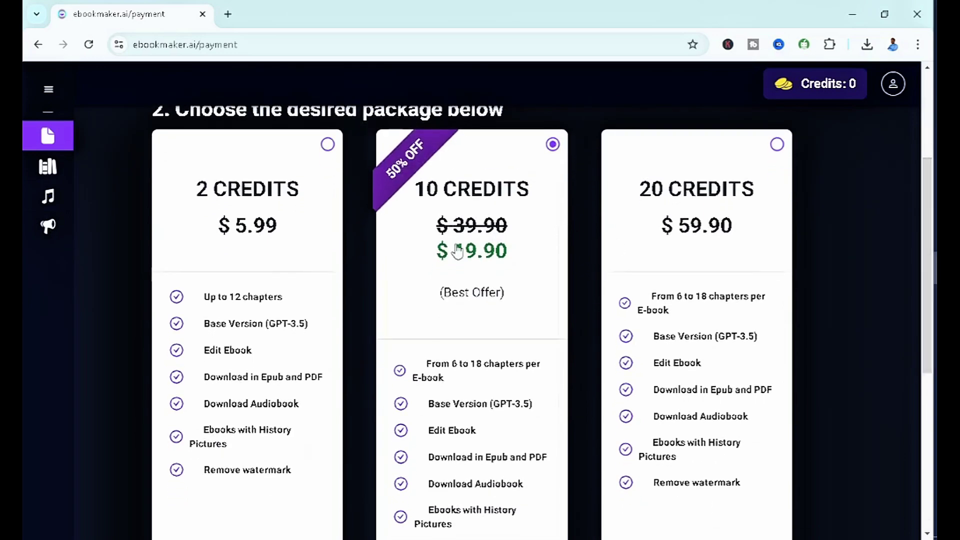
click(327, 145)
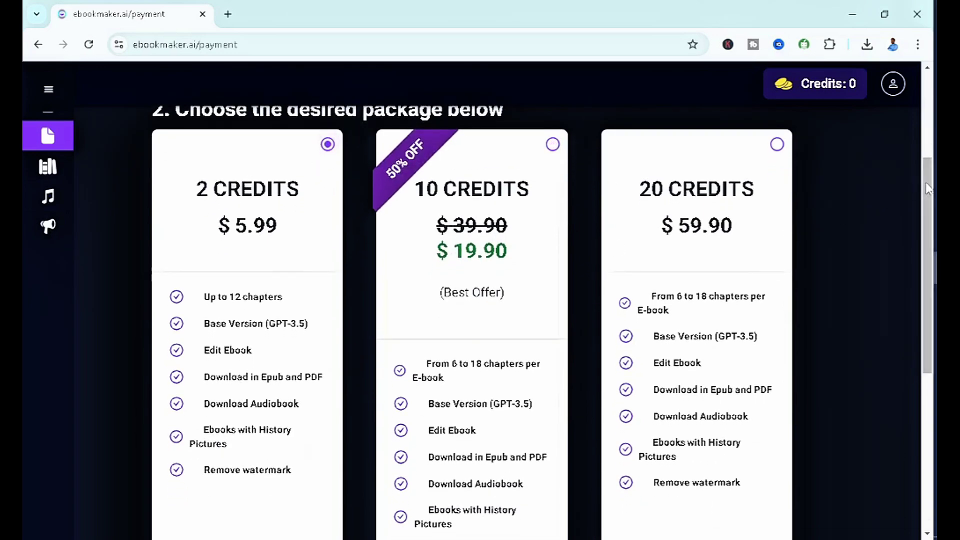
drag(926, 203, 926, 344)
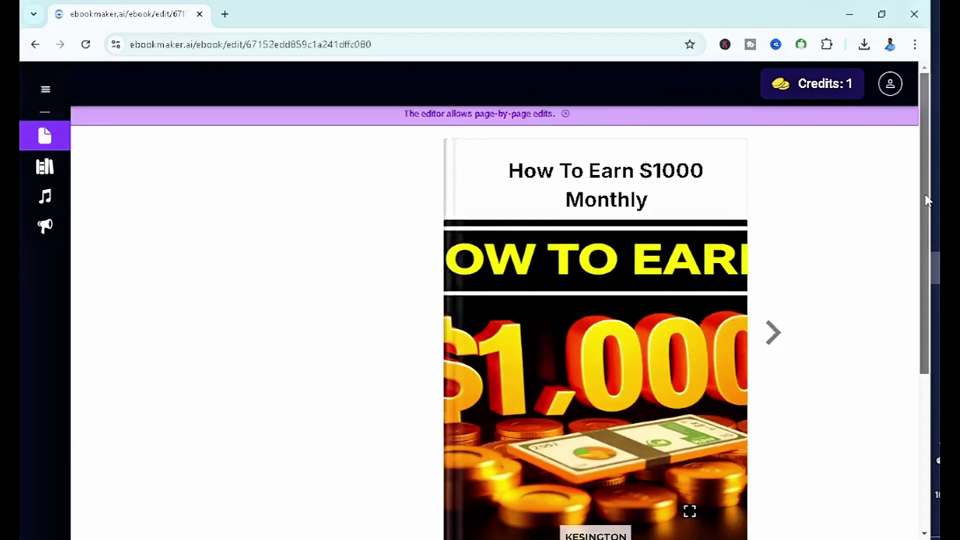
Scroll the editor down to reveal Change Cover Image, Restore Ebook and the Generate buttons.
drag(923, 200, 908, 360)
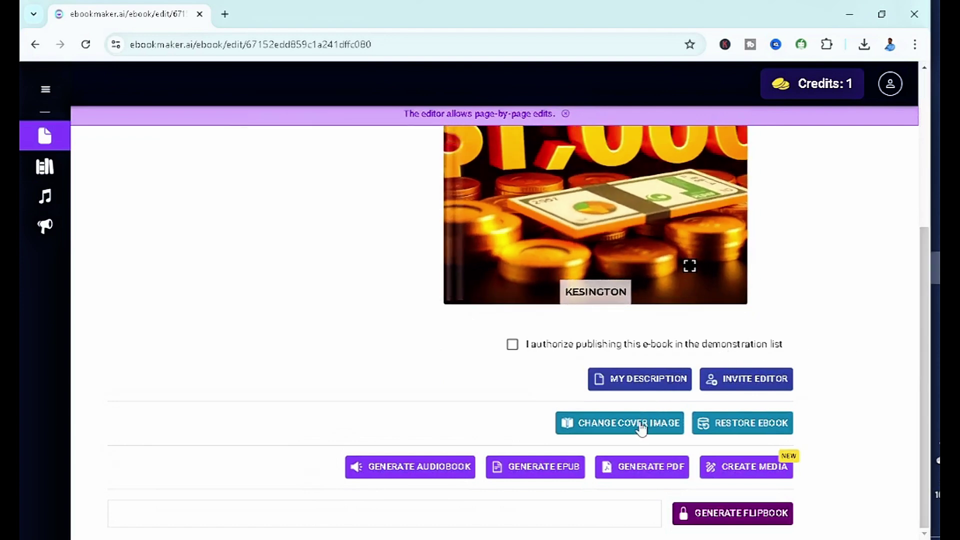
mouse_move(618, 267)
mouse_move(555, 288)
Generate the PDF and download how-to-earn-1000-monthly.pdf (575 KB) to Downloads.
click(636, 471)
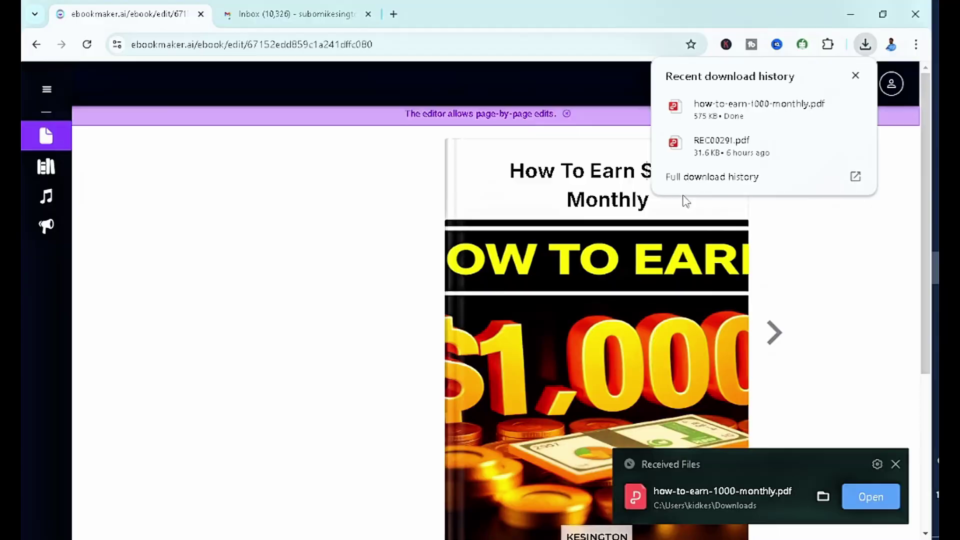
Open how-to-earn-1000-monthly.pdf in a new Chrome tab and browse its 29 pages.
click(752, 107)
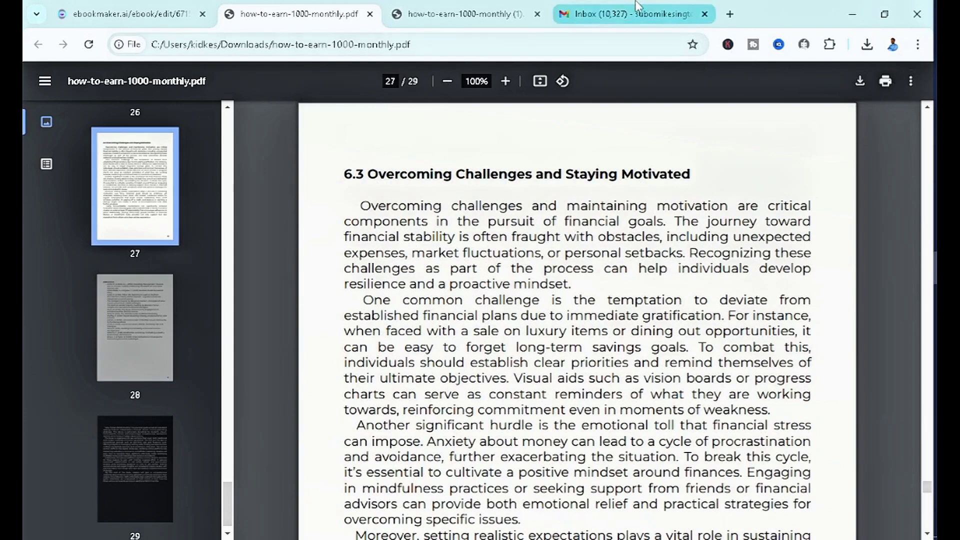
mouse_move(490, 7)
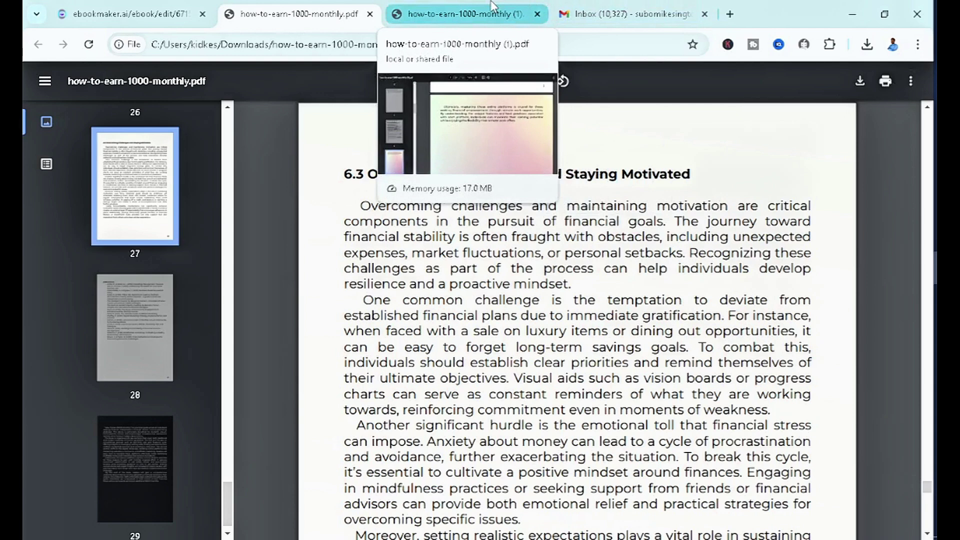
mouse_move(169, 6)
Return to the ebookmaker.ai tab, select the site name in the address bar, and scroll the editor down.
click(125, 11)
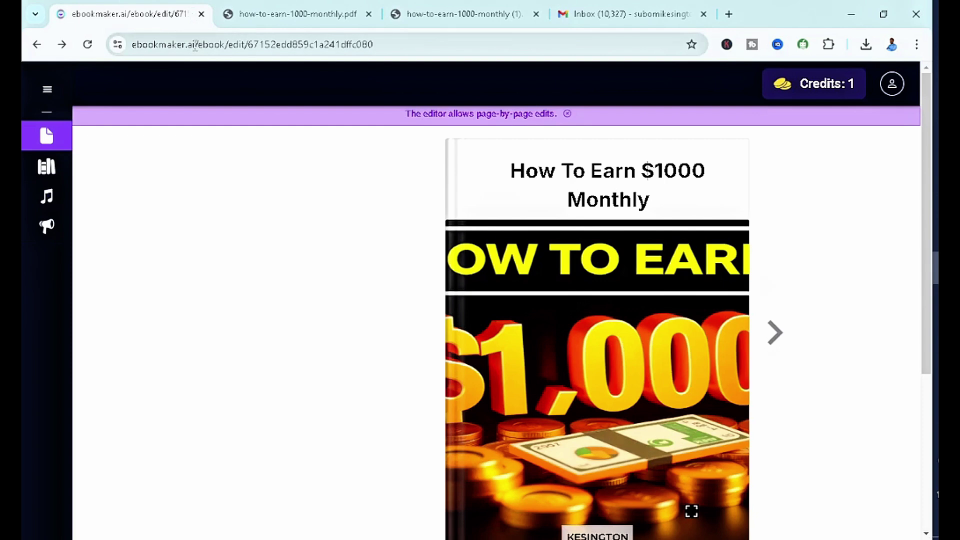
drag(195, 45, 123, 44)
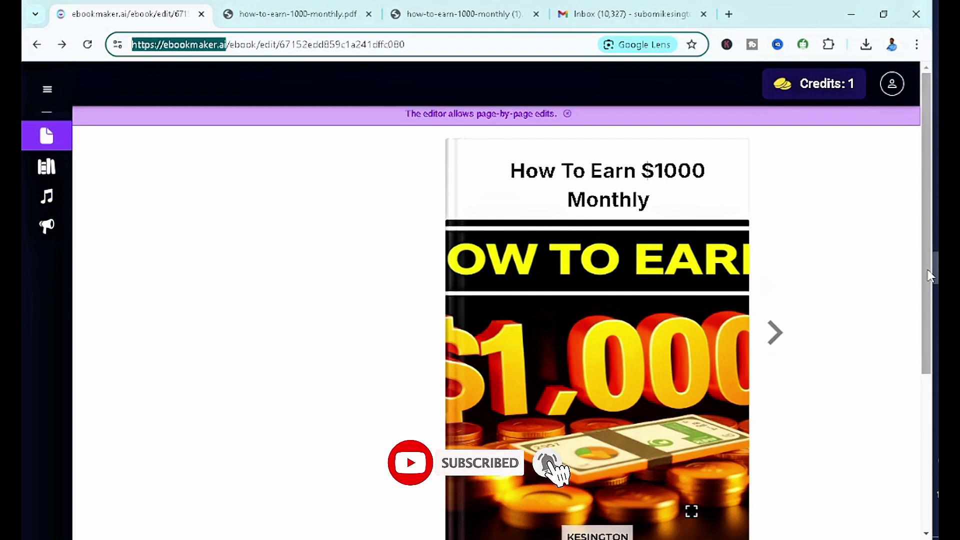
drag(929, 275, 920, 427)
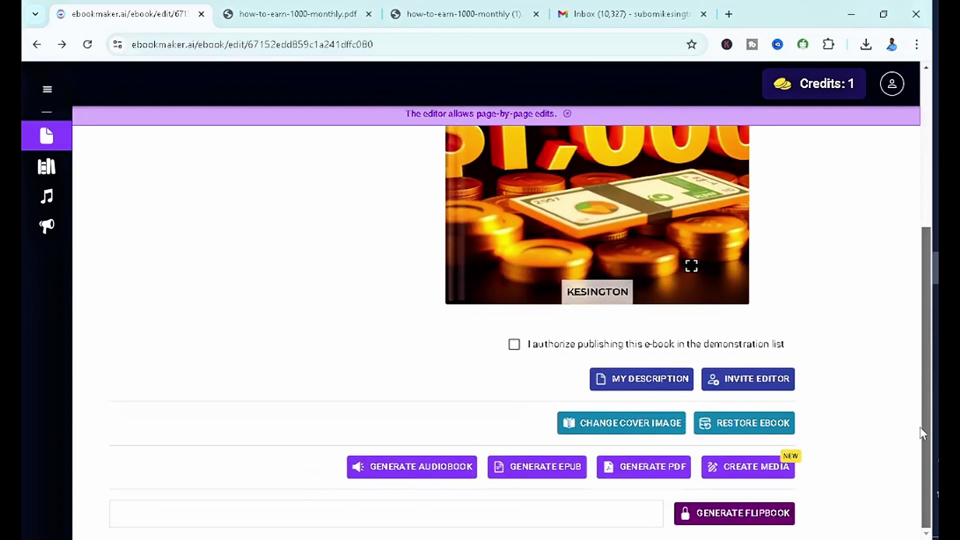